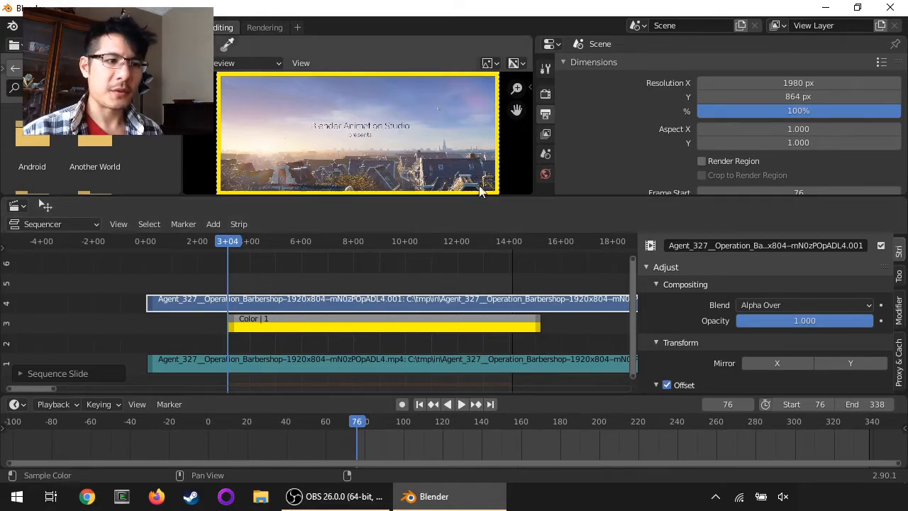
Set the render output path to the file example.mp4 in the C:\tmp\out folder
{"action": "left_click", "coordinate": [551, 45]}
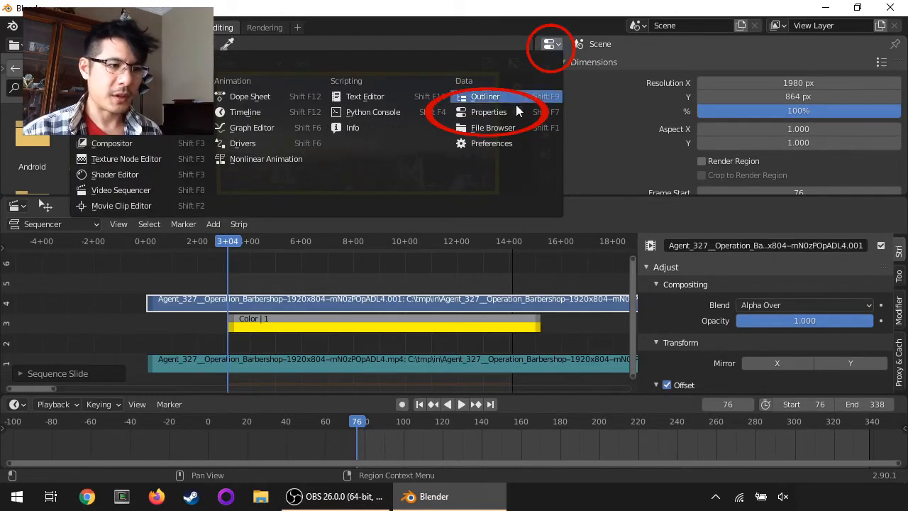
{"action": "left_click", "coordinate": [554, 42]}
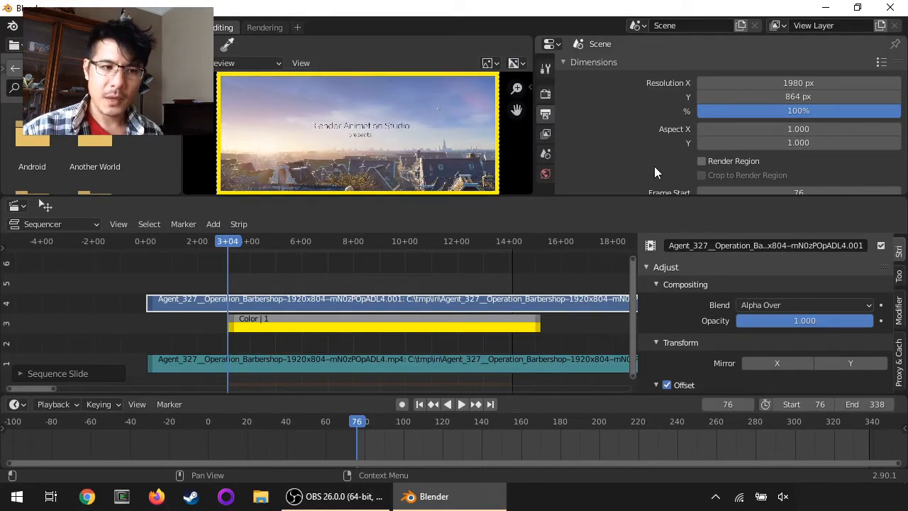
{"action": "scroll", "coordinate": [654, 167], "scroll_direction": "down", "scroll_amount": 1}
{"action": "scroll", "coordinate": [654, 165], "scroll_direction": "down", "scroll_amount": 5}
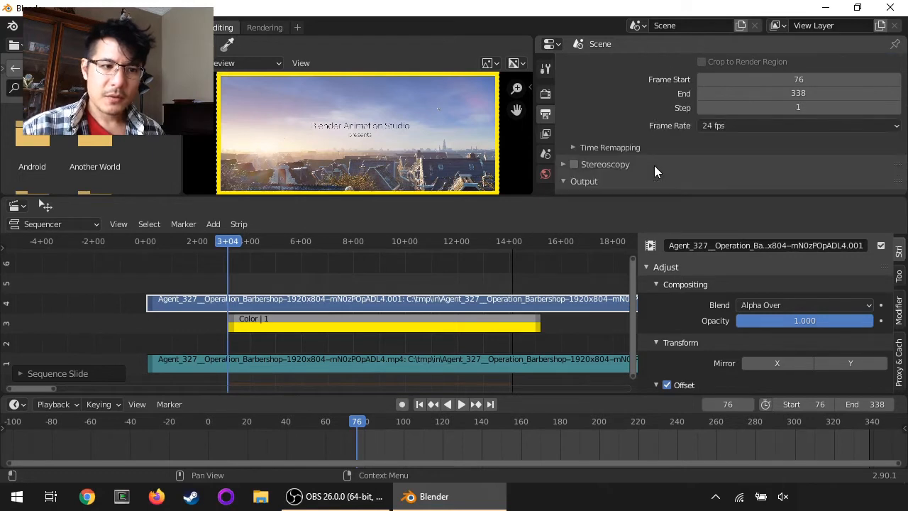
{"action": "scroll", "coordinate": [654, 165], "scroll_direction": "down", "scroll_amount": 1}
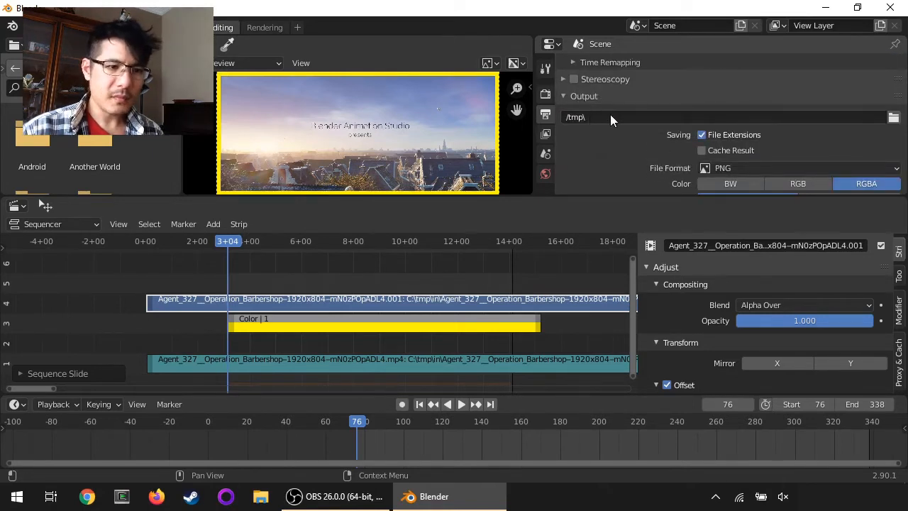
{"action": "left_click", "coordinate": [667, 116]}
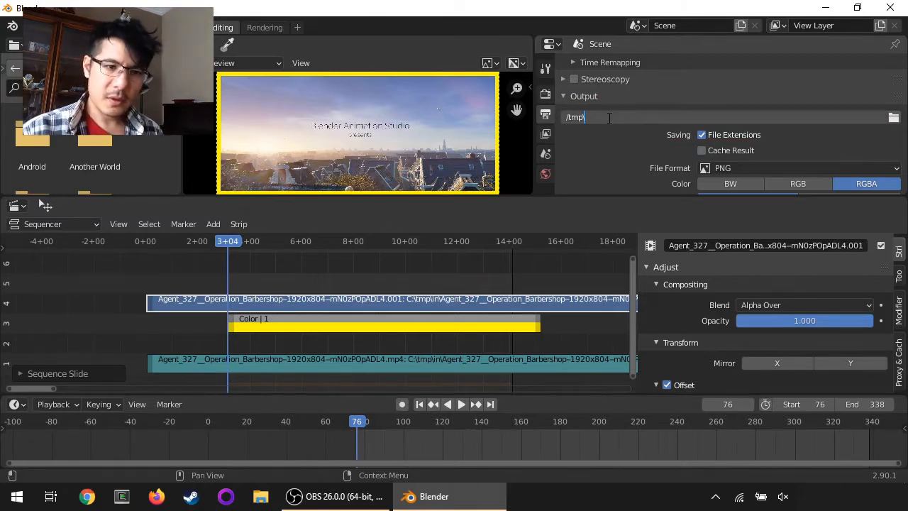
{"action": "left_click", "coordinate": [894, 118]}
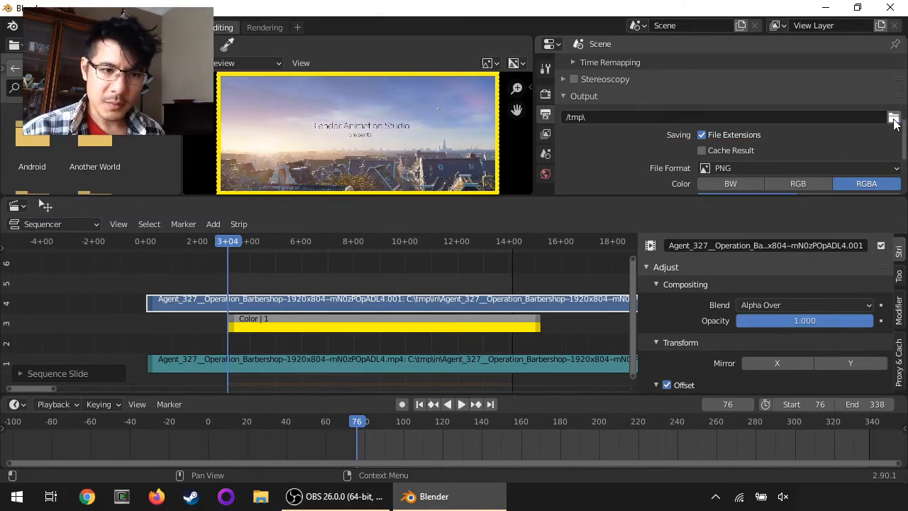
{"action": "left_click", "coordinate": [893, 118]}
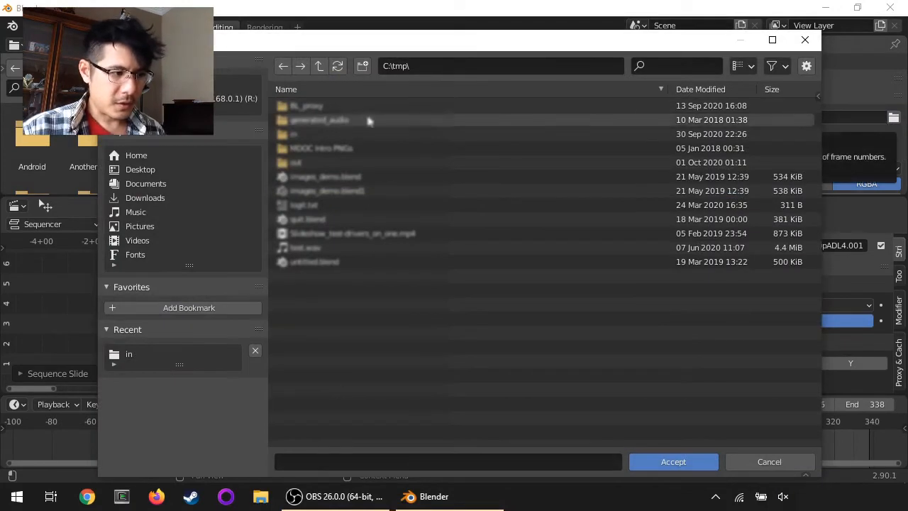
{"action": "double_click", "coordinate": [298, 163]}
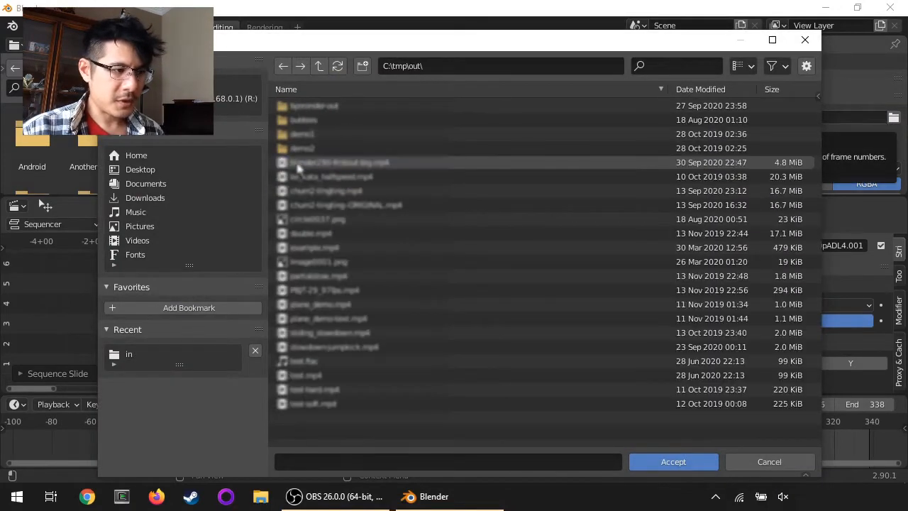
{"action": "left_click", "coordinate": [328, 460]}
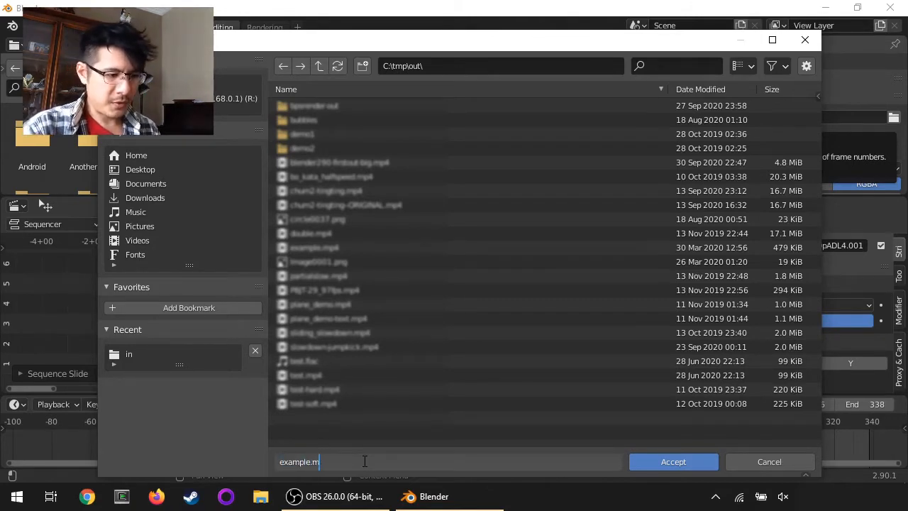
{"action": "key", "text": "Return"}
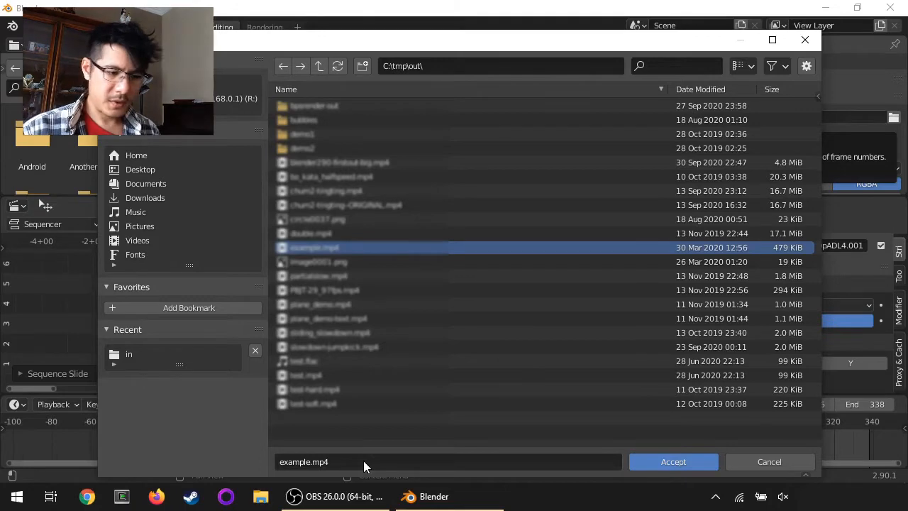
{"action": "key", "text": "Return"}
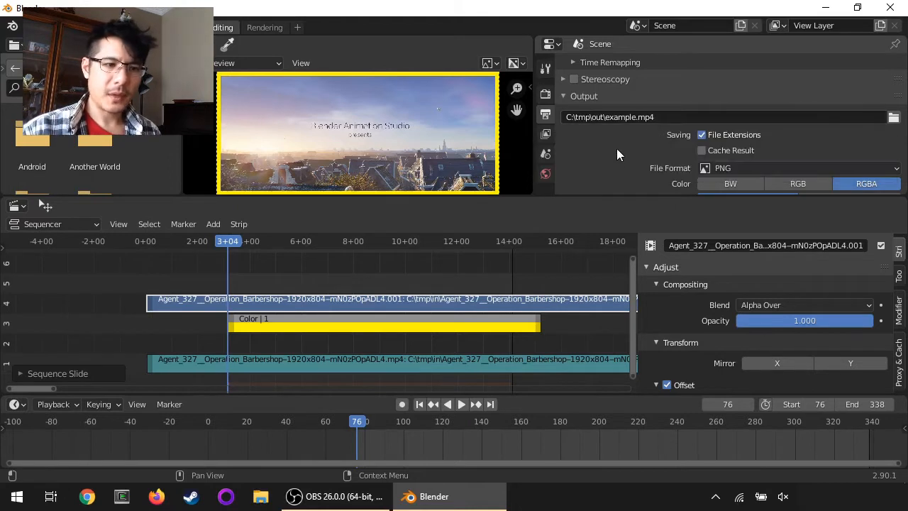
Set the output file format to FFmpeg video with an MPEG-4 container and expand the encoding settings
{"action": "scroll", "coordinate": [609, 154], "scroll_direction": "down", "scroll_amount": 3}
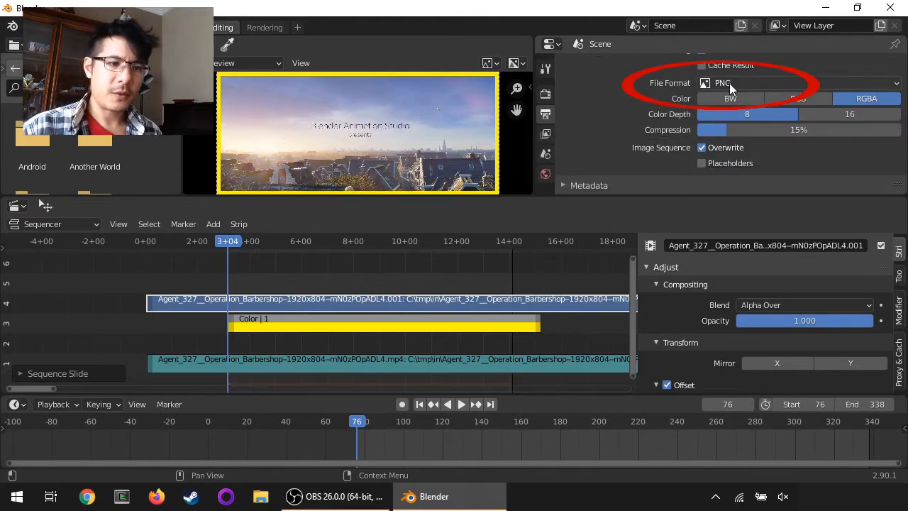
{"action": "left_click", "coordinate": [761, 83]}
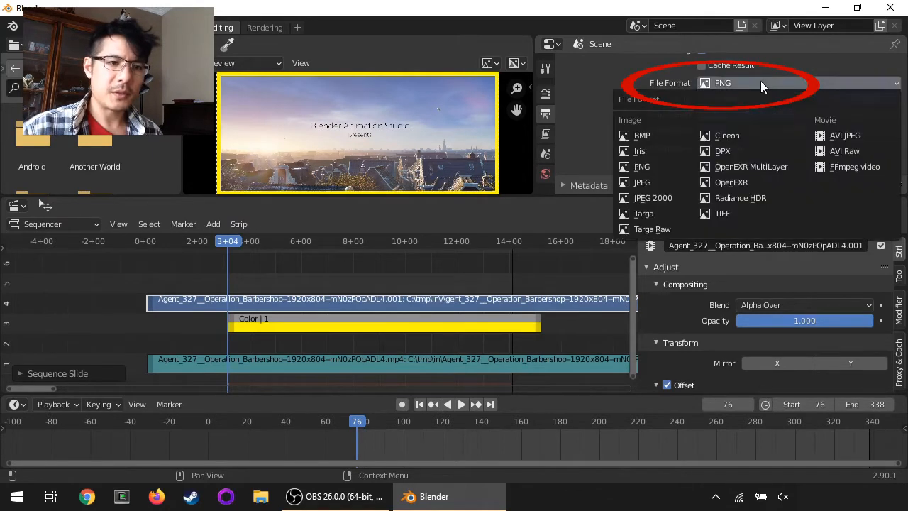
{"action": "left_click", "coordinate": [869, 168]}
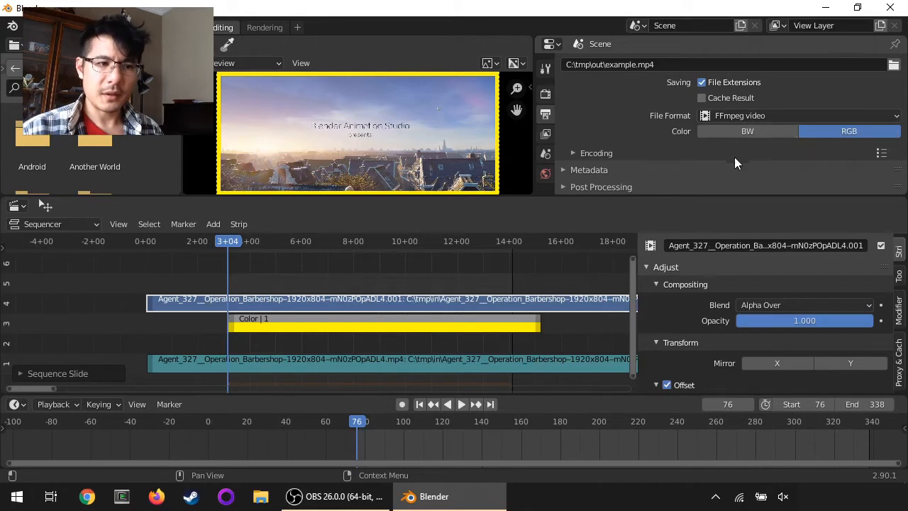
{"action": "left_click", "coordinate": [881, 154]}
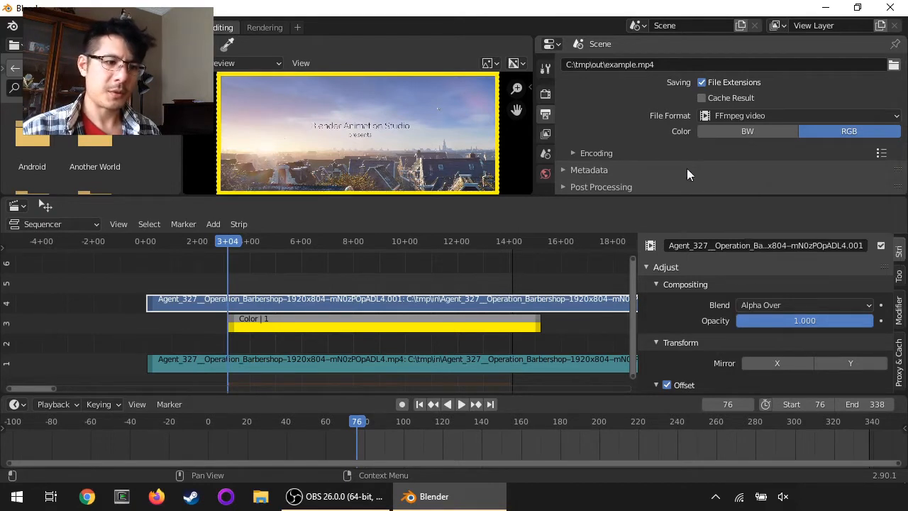
{"action": "left_click", "coordinate": [572, 153]}
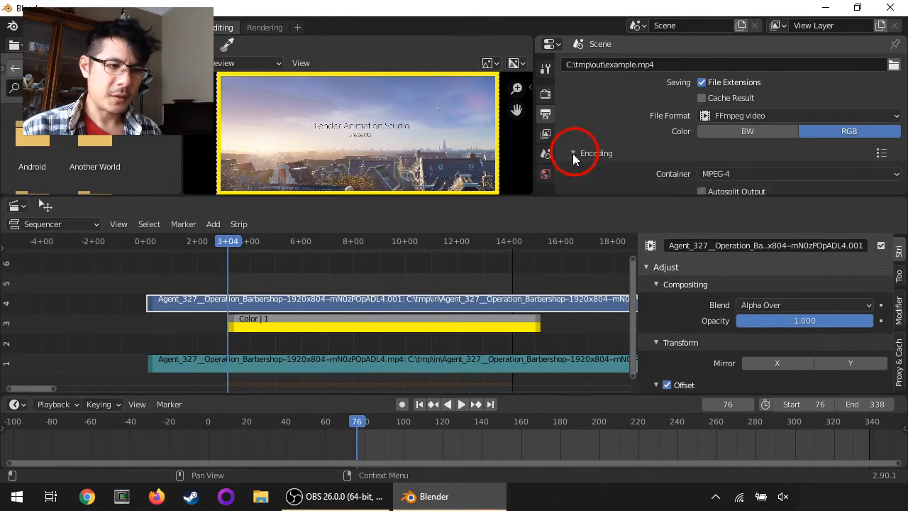
Set the audio codec of the video output to AAC
{"action": "scroll", "coordinate": [619, 151], "scroll_direction": "down", "scroll_amount": 3}
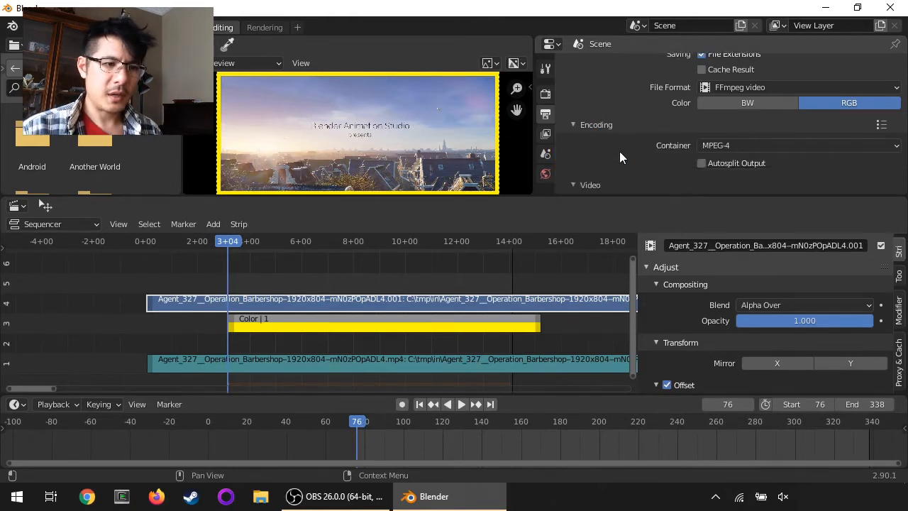
{"action": "scroll", "coordinate": [619, 151], "scroll_direction": "down", "scroll_amount": 4}
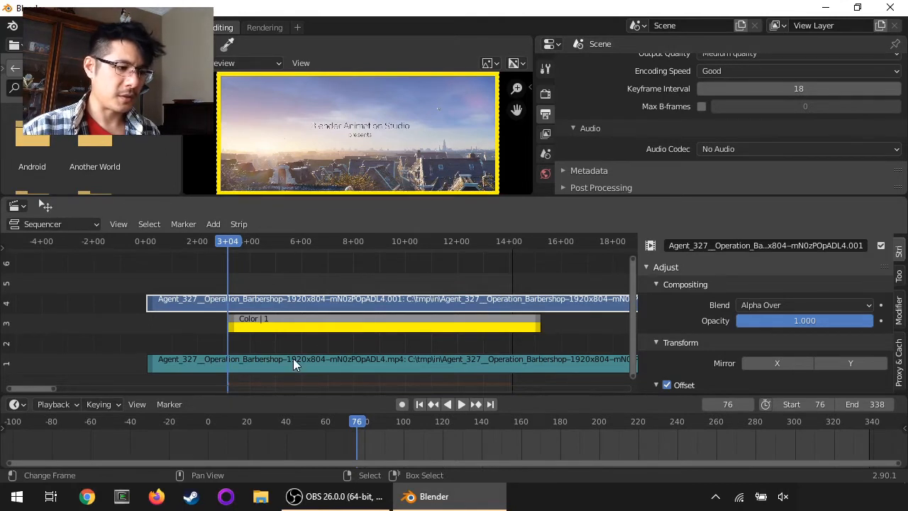
{"action": "left_click", "coordinate": [772, 149]}
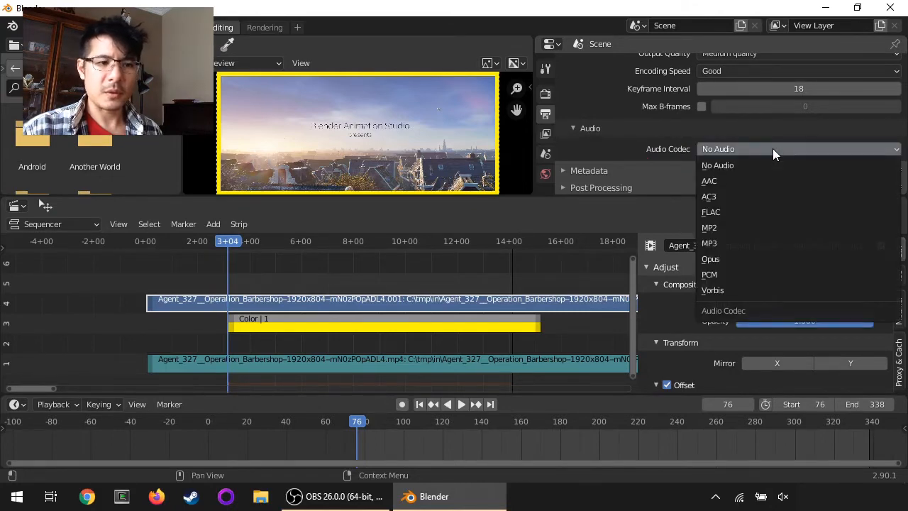
{"action": "left_click", "coordinate": [751, 181]}
{"action": "scroll", "coordinate": [623, 148], "scroll_direction": "down", "scroll_amount": 3}
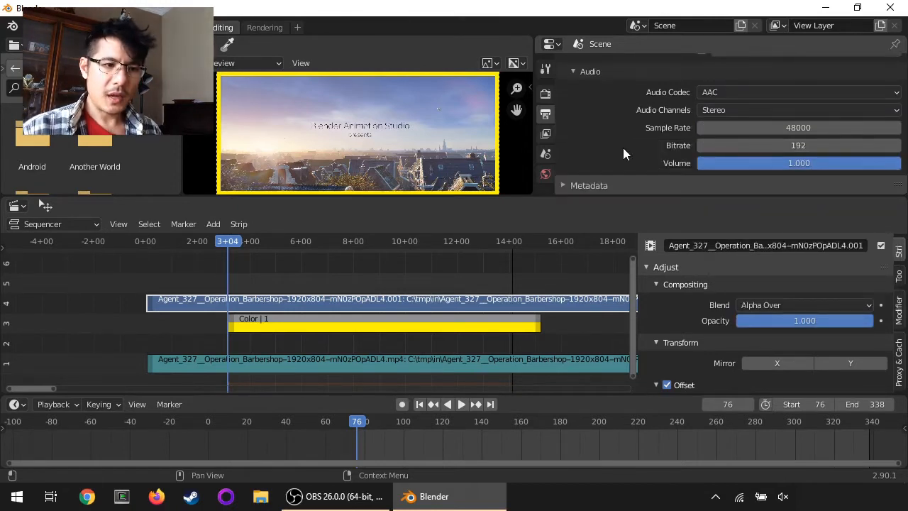
{"action": "scroll", "coordinate": [623, 147], "scroll_direction": "down", "scroll_amount": 1}
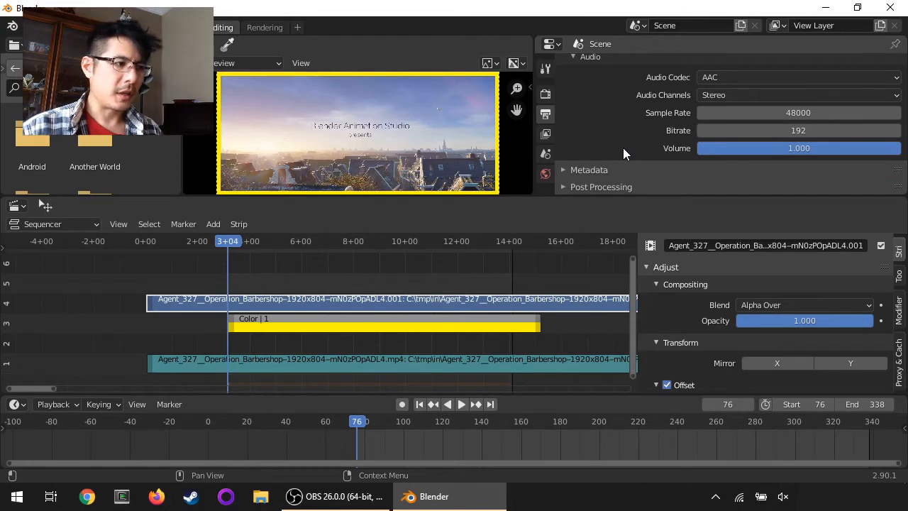
{"action": "scroll", "coordinate": [622, 147], "scroll_direction": "up", "scroll_amount": 2}
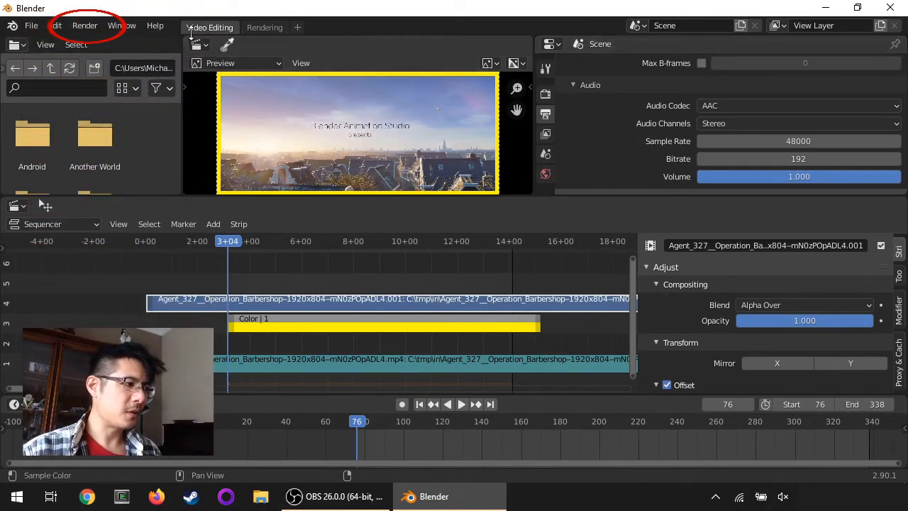
Render the full animation and close the separate render window once it finishes
{"action": "left_click", "coordinate": [85, 25]}
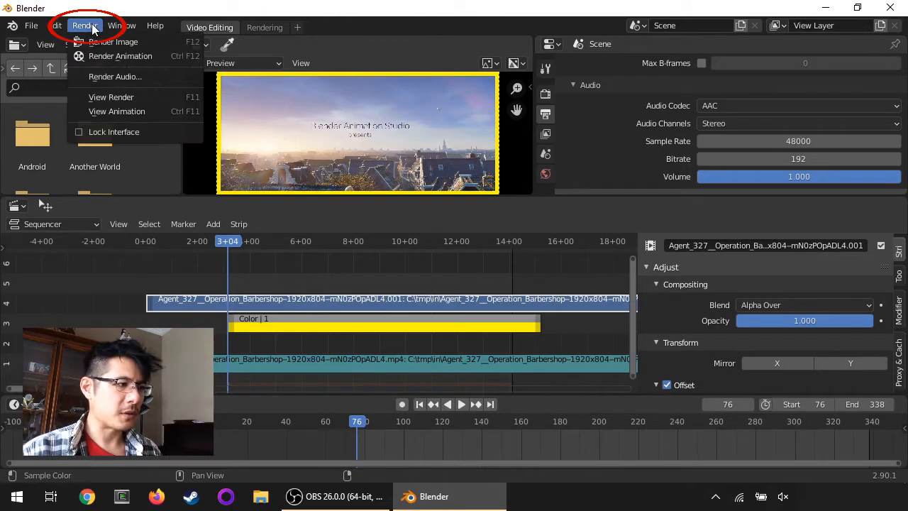
{"action": "left_click", "coordinate": [119, 55]}
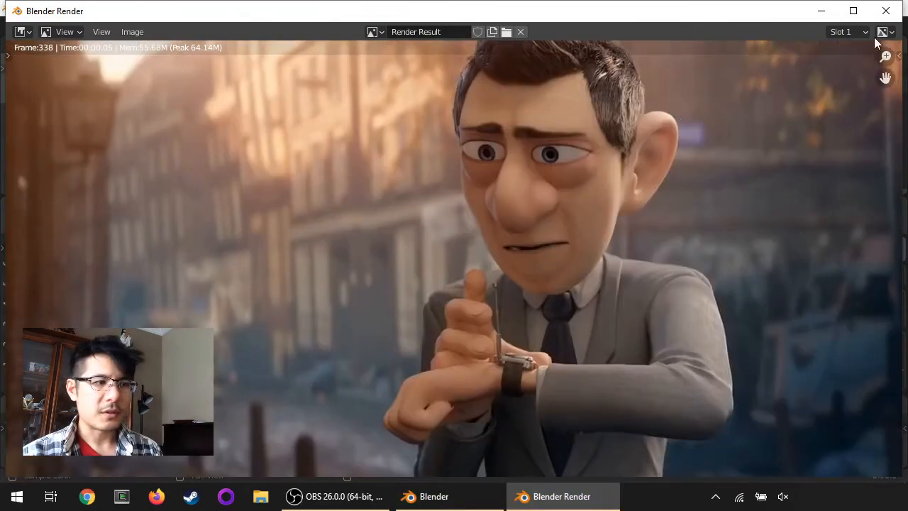
{"action": "left_click", "coordinate": [885, 14]}
In the interface preferences for temporary windows, set Render in to Keep User Interface and close the preferences
{"action": "left_click", "coordinate": [59, 27]}
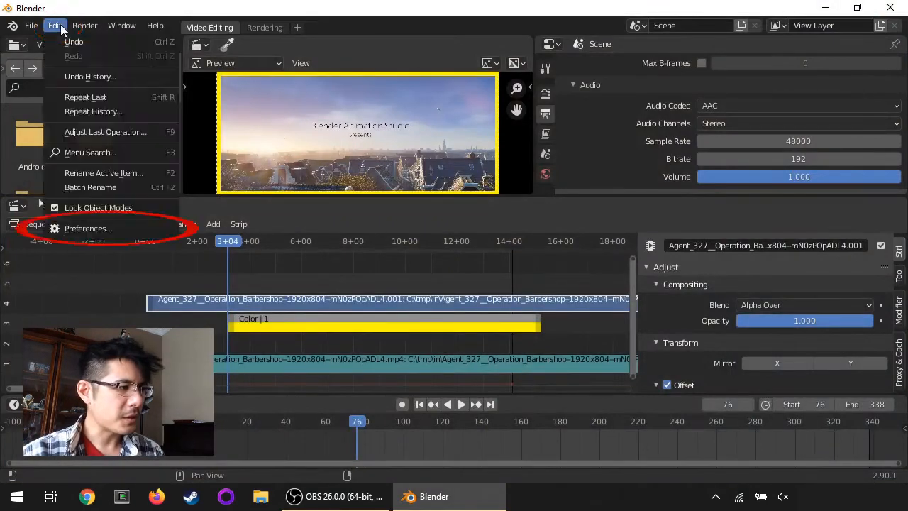
{"action": "left_click", "coordinate": [82, 227]}
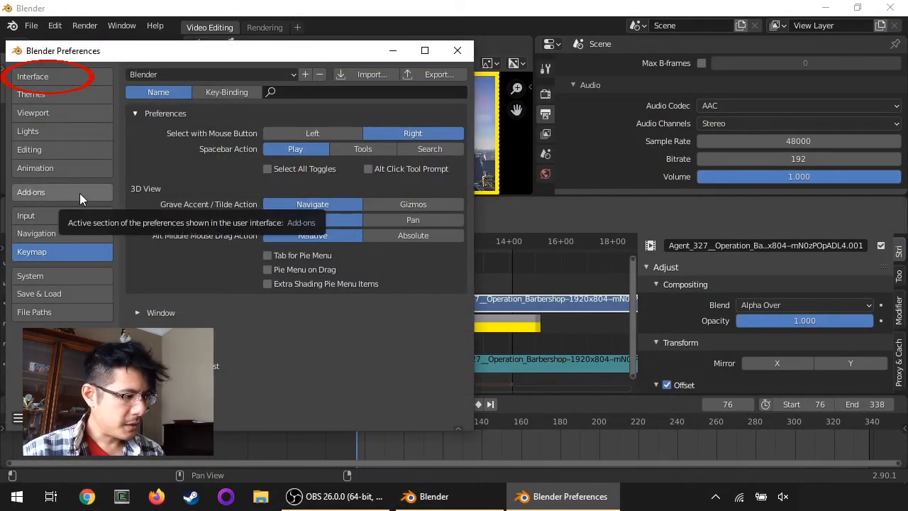
{"action": "left_click", "coordinate": [57, 76]}
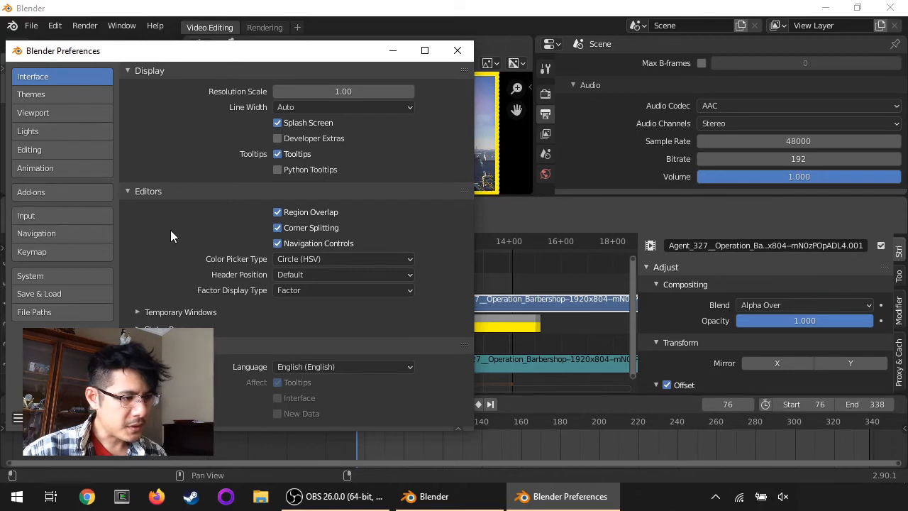
{"action": "scroll", "coordinate": [170, 230], "scroll_direction": "down", "scroll_amount": 1}
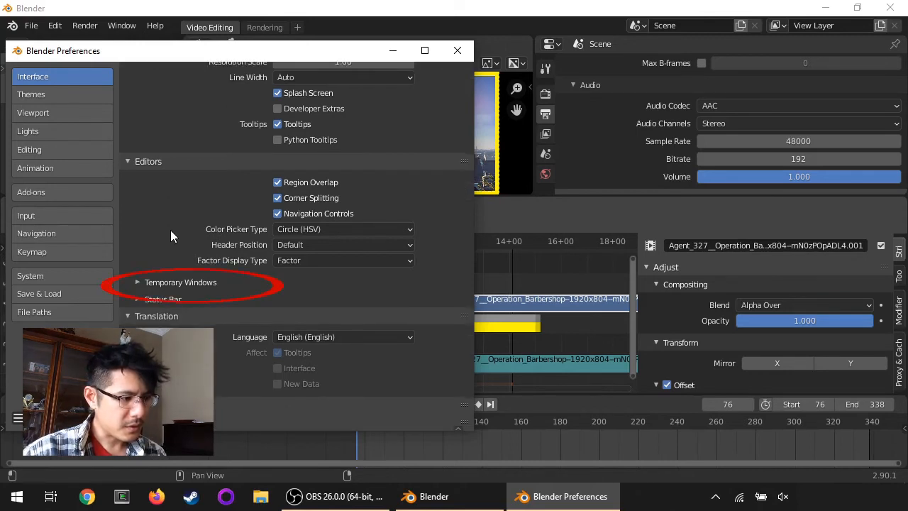
{"action": "left_click", "coordinate": [137, 282]}
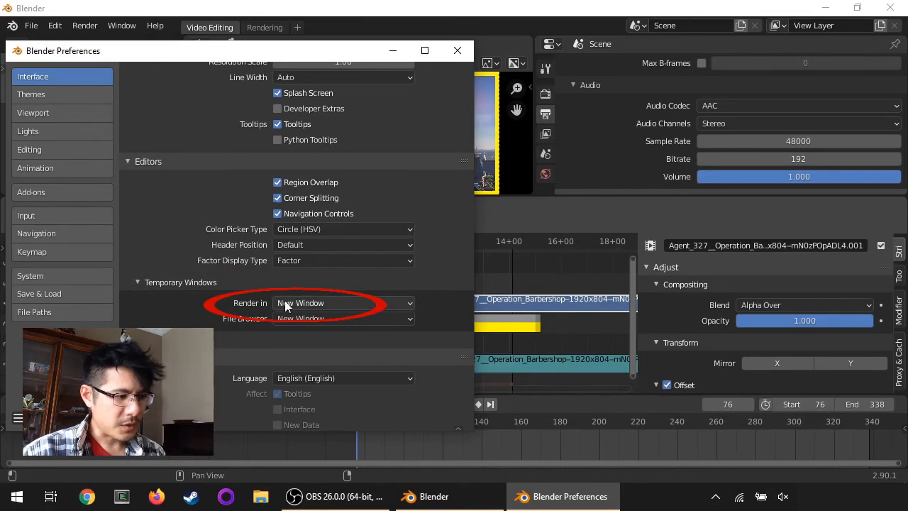
{"action": "left_click", "coordinate": [339, 303]}
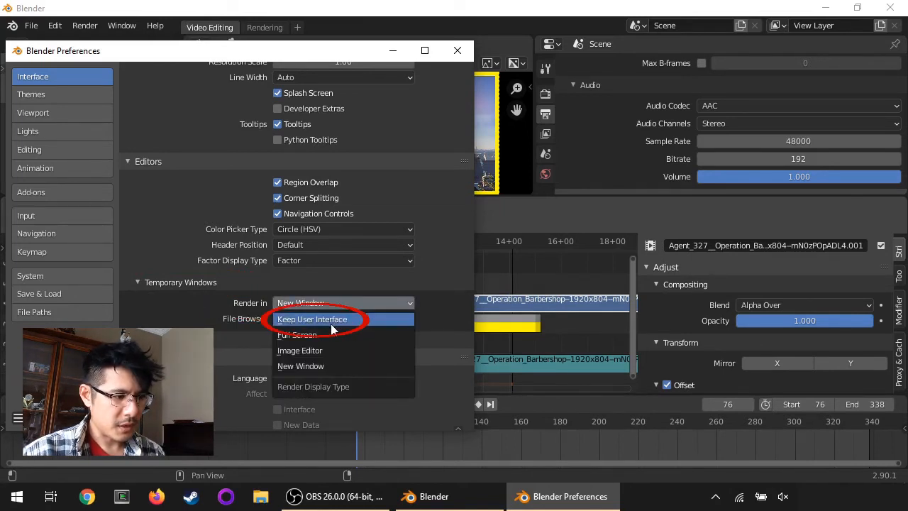
{"action": "left_click", "coordinate": [338, 320]}
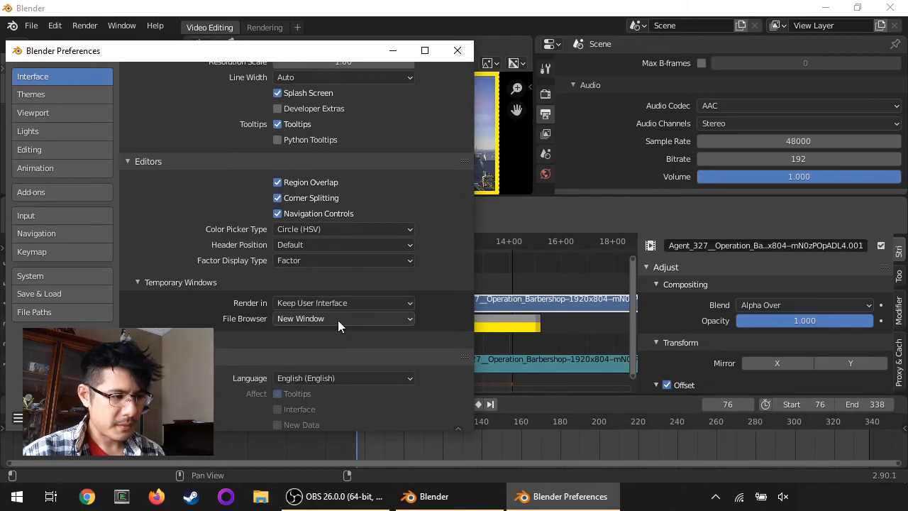
{"action": "left_click", "coordinate": [457, 50]}
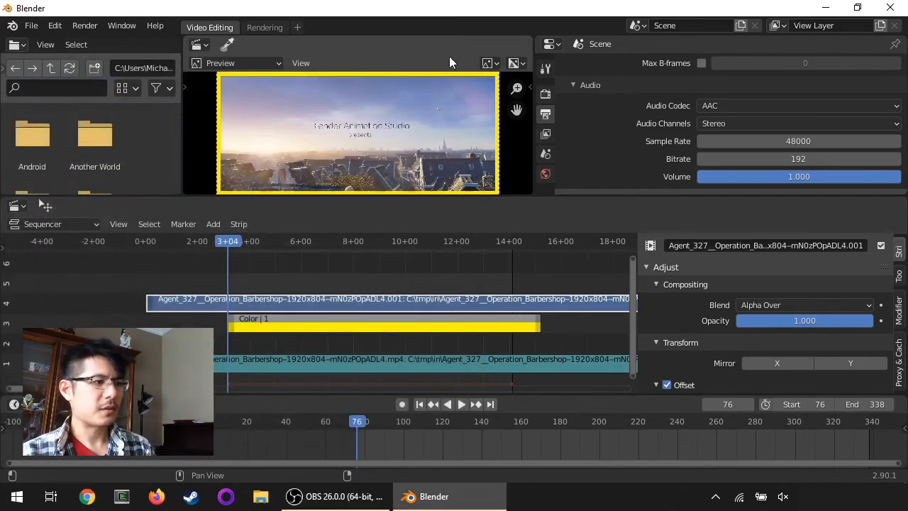
Render the animation again using the current interface layout
{"action": "left_click", "coordinate": [96, 26]}
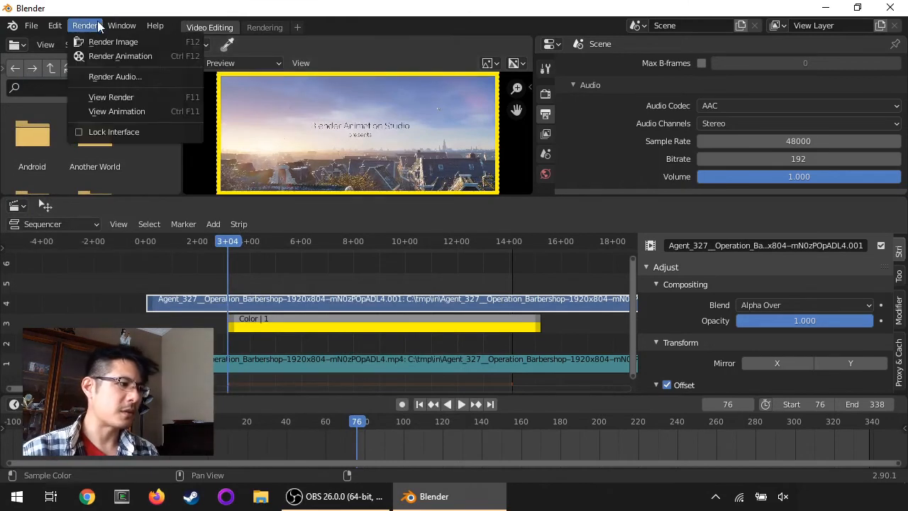
{"action": "left_click", "coordinate": [103, 57]}
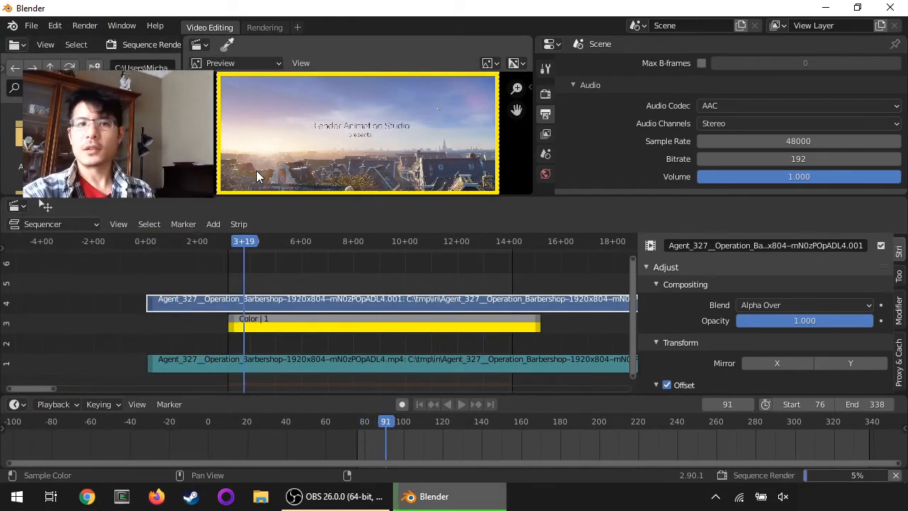